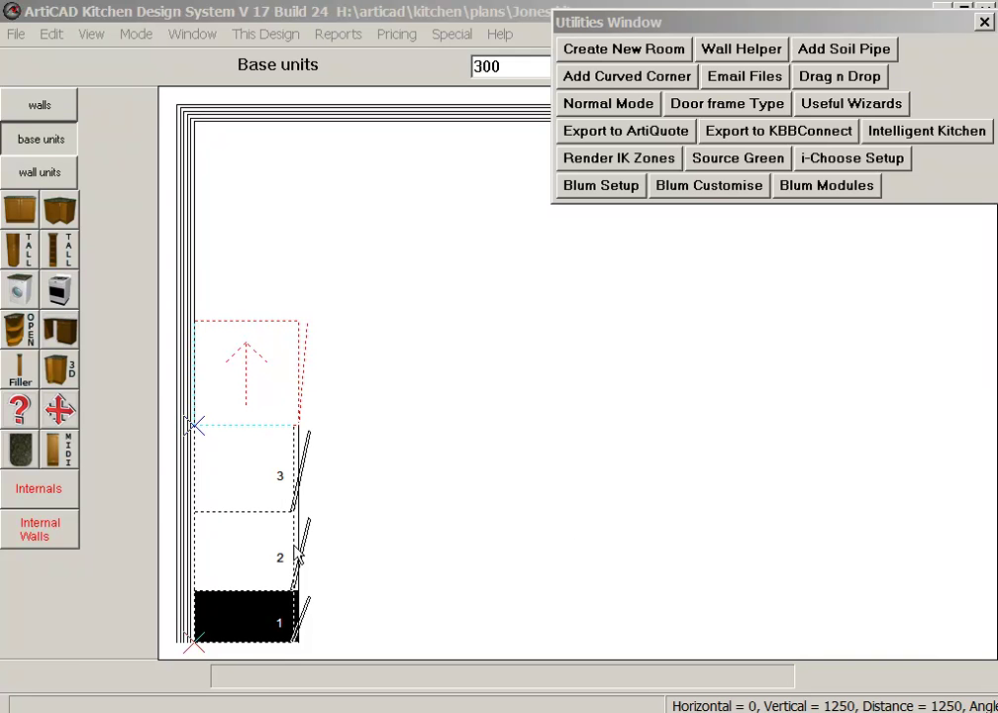
Select each of the three base units along the wall in turn to check their types.
left_click(248, 474)
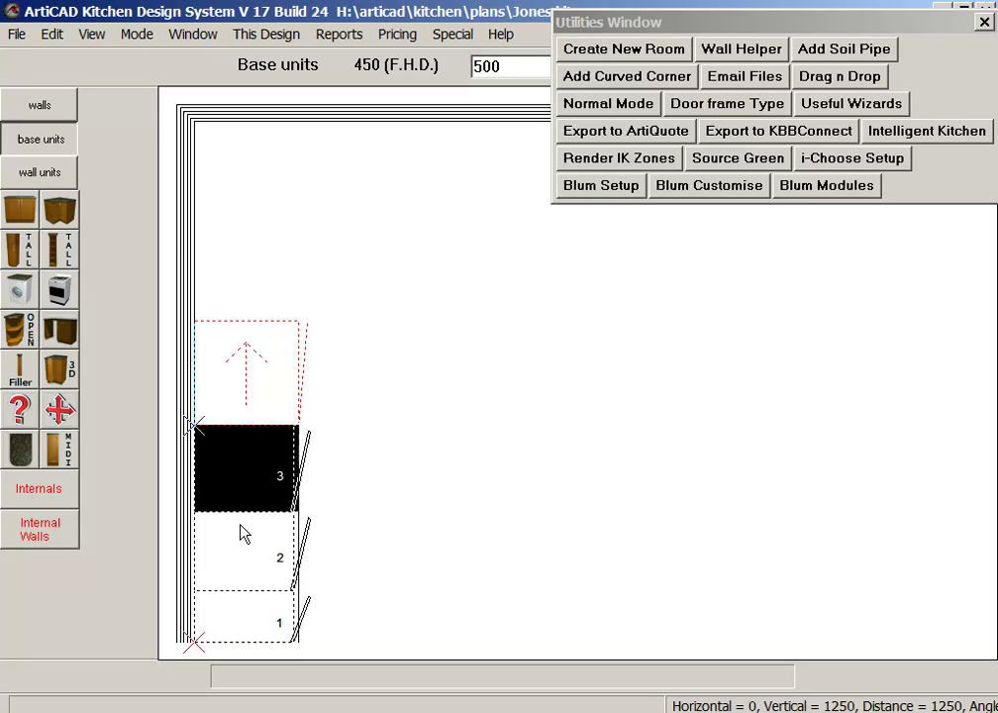
left_click(244, 564)
left_click(244, 609)
left_click(245, 582)
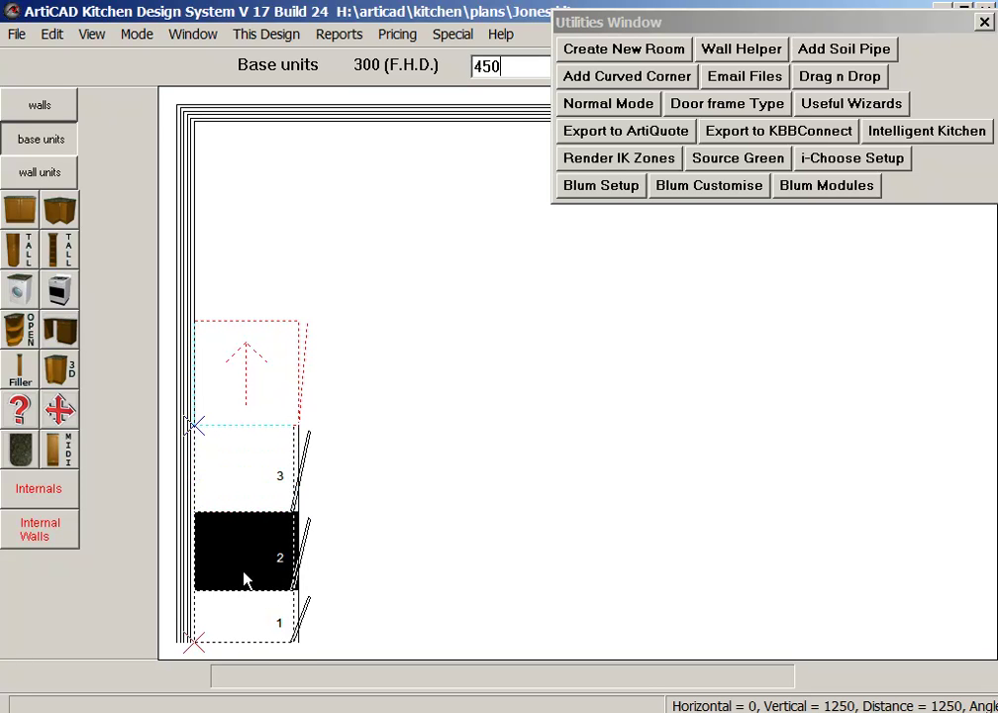
left_click(245, 492)
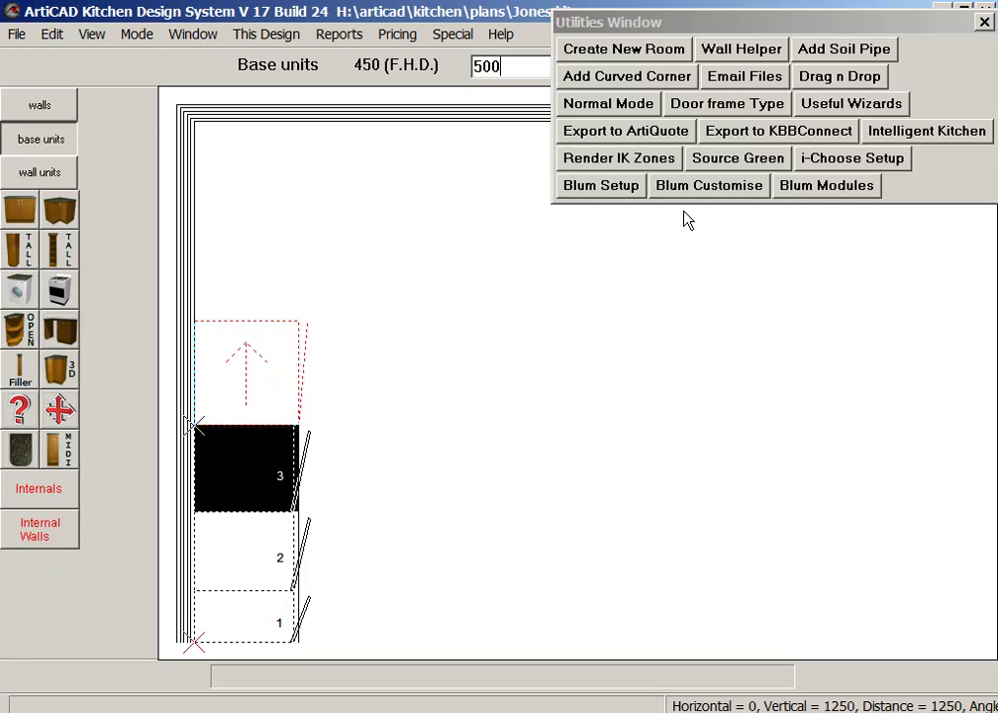
Export the design to KBBConnect with the stored login and match the imported base units to catalogue items using Recognize.
left_click(778, 136)
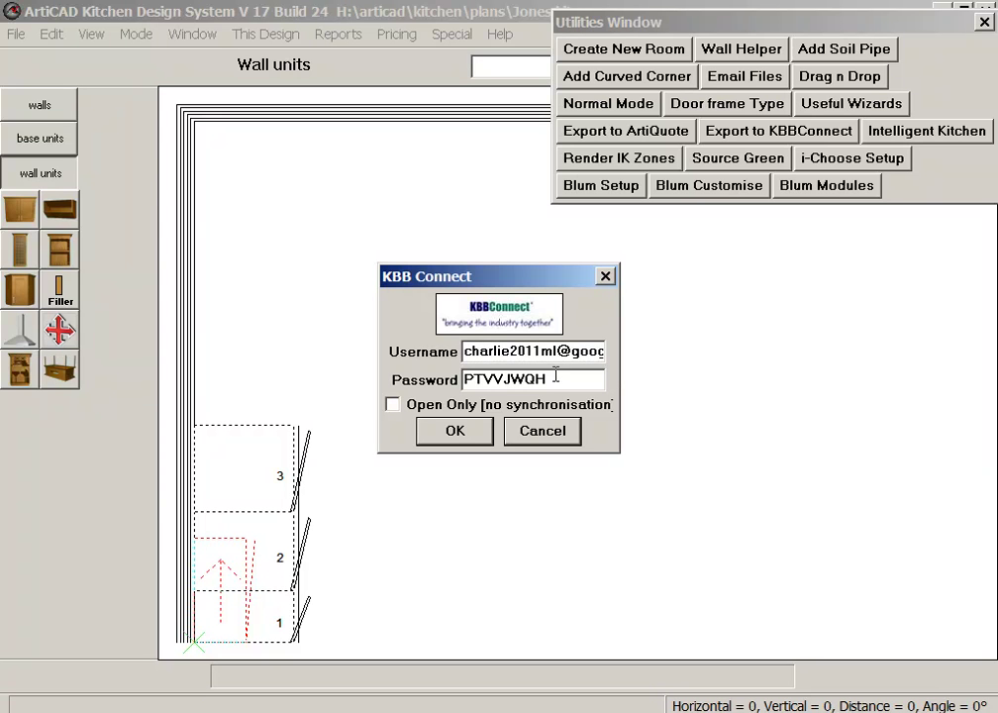
left_click(472, 440)
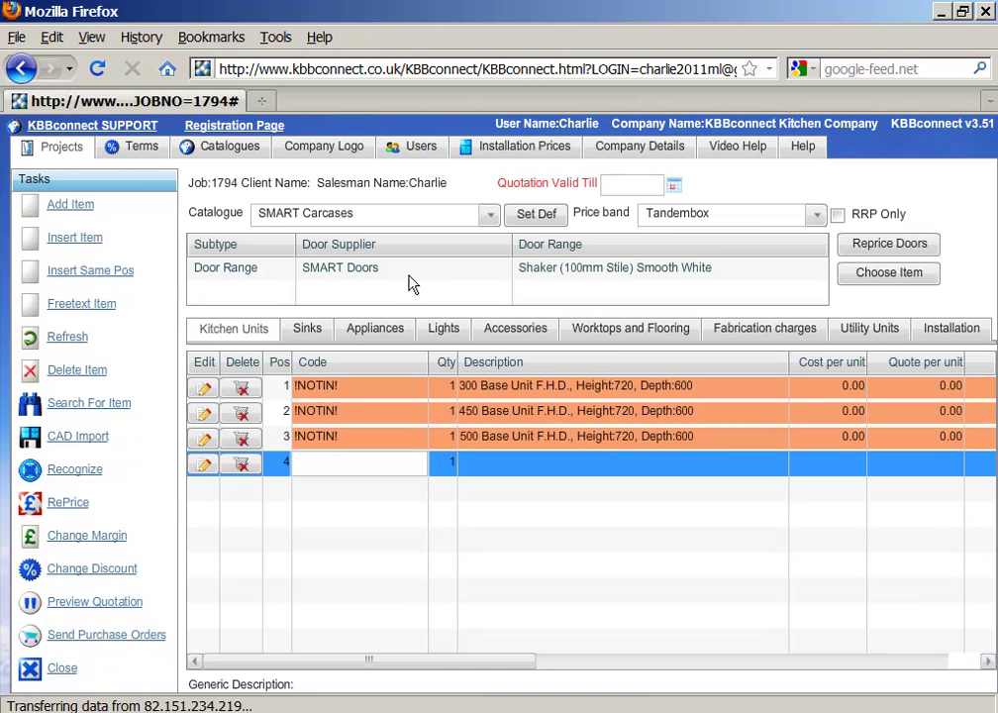
left_click(654, 276)
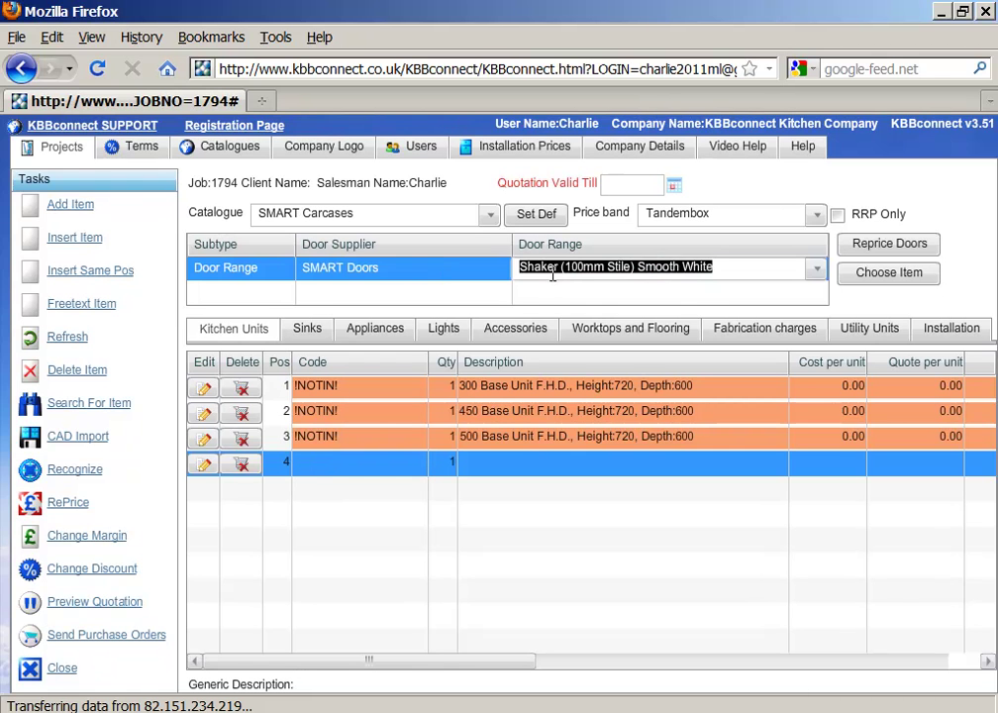
left_click(443, 273)
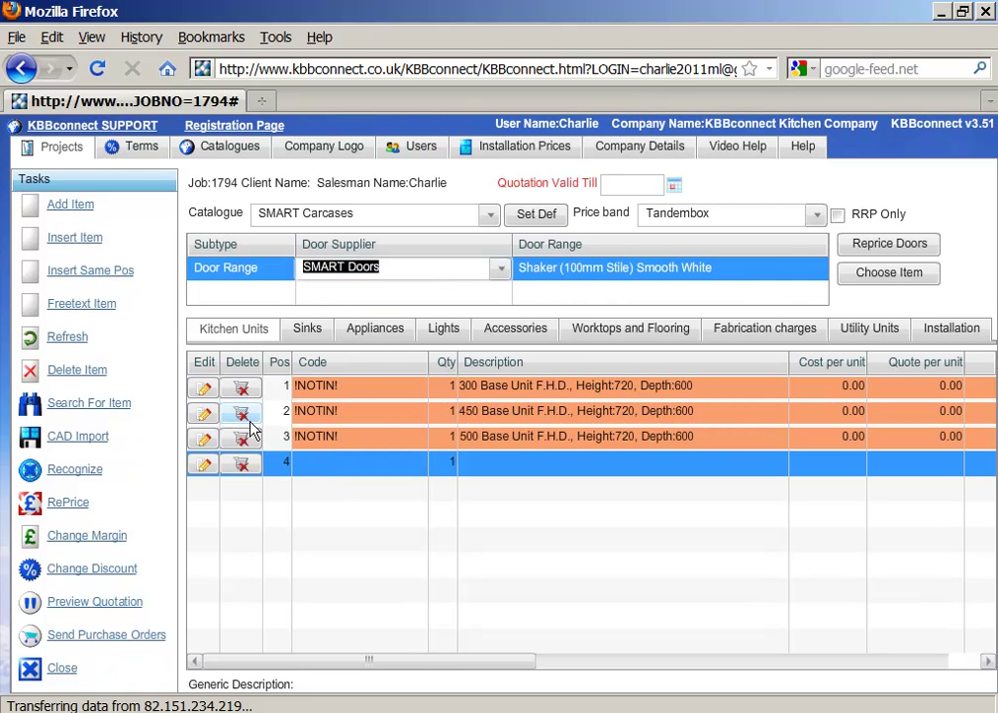
left_click(99, 469)
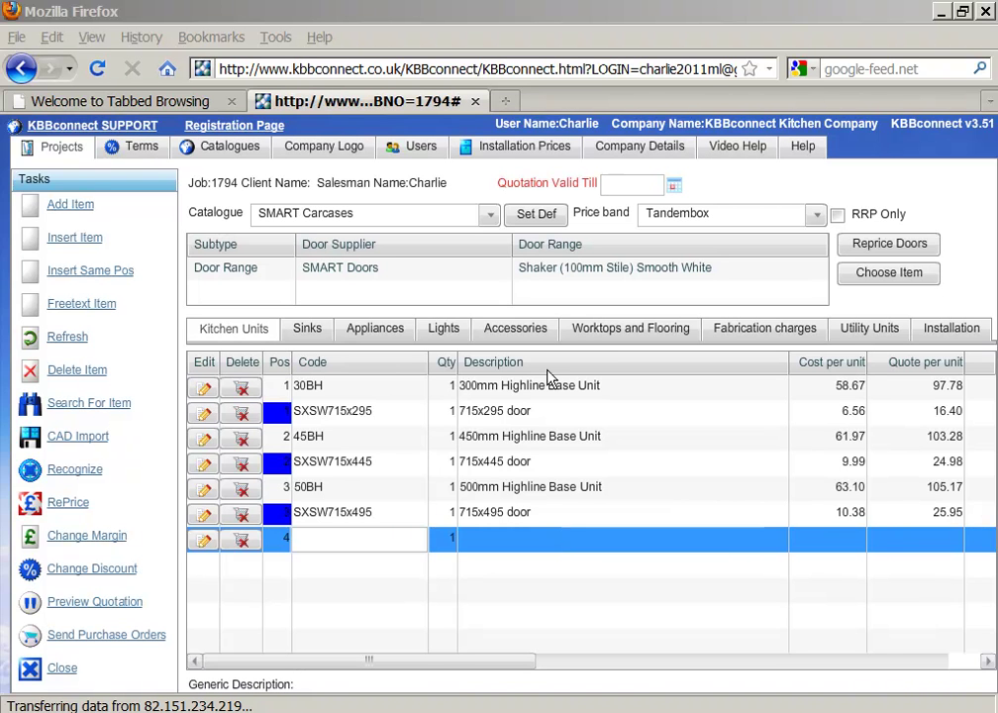
Return to ArtiCAD and add a 300:winesm unit after base unit 3, using the square Base Wine Rack style.
left_click(477, 102)
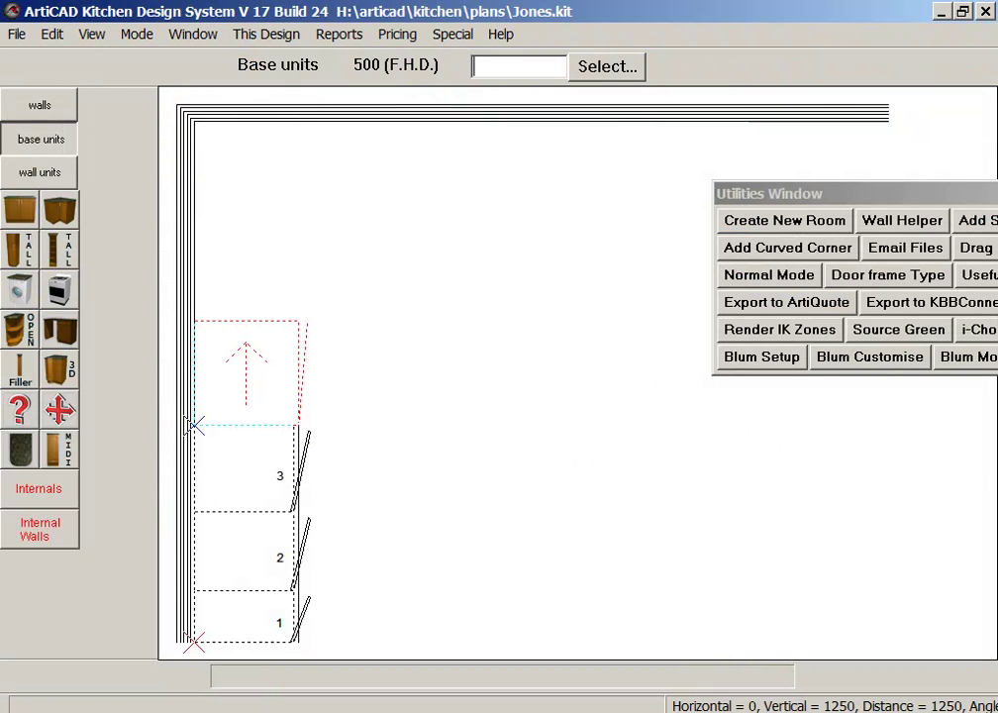
left_click(519, 70)
type("300:winesm")
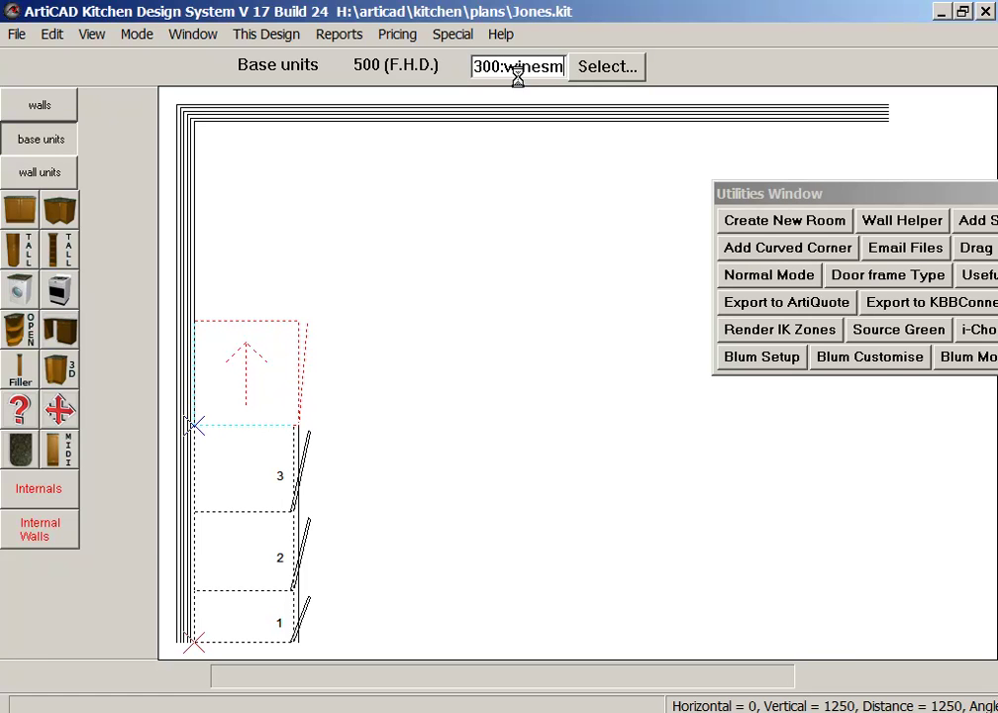
key("Return")
left_click(411, 532)
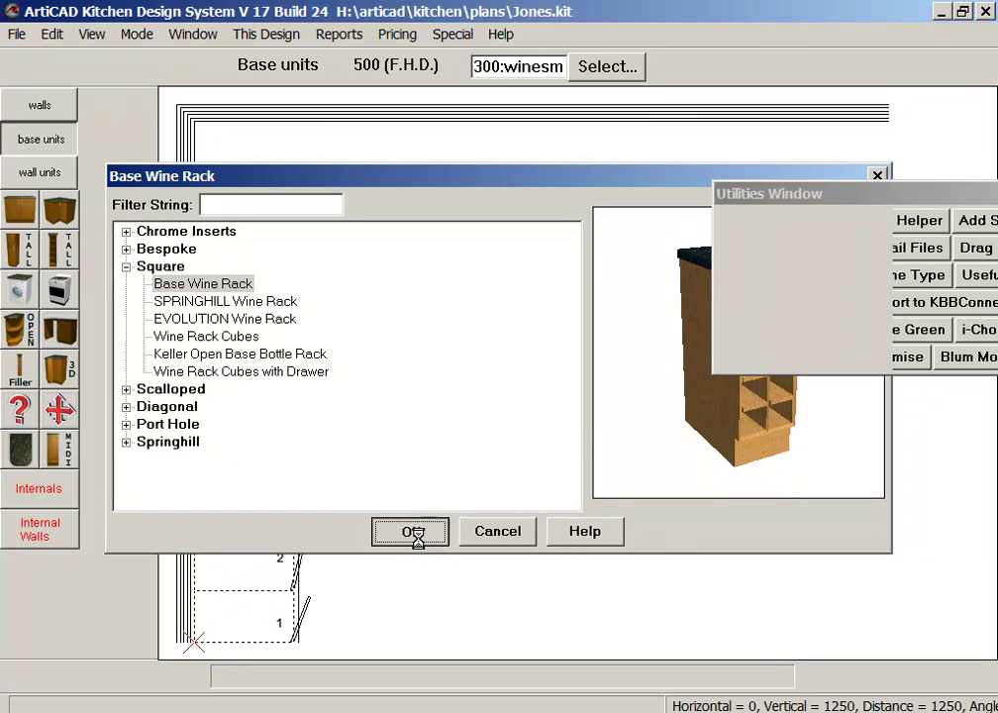
left_click(411, 590)
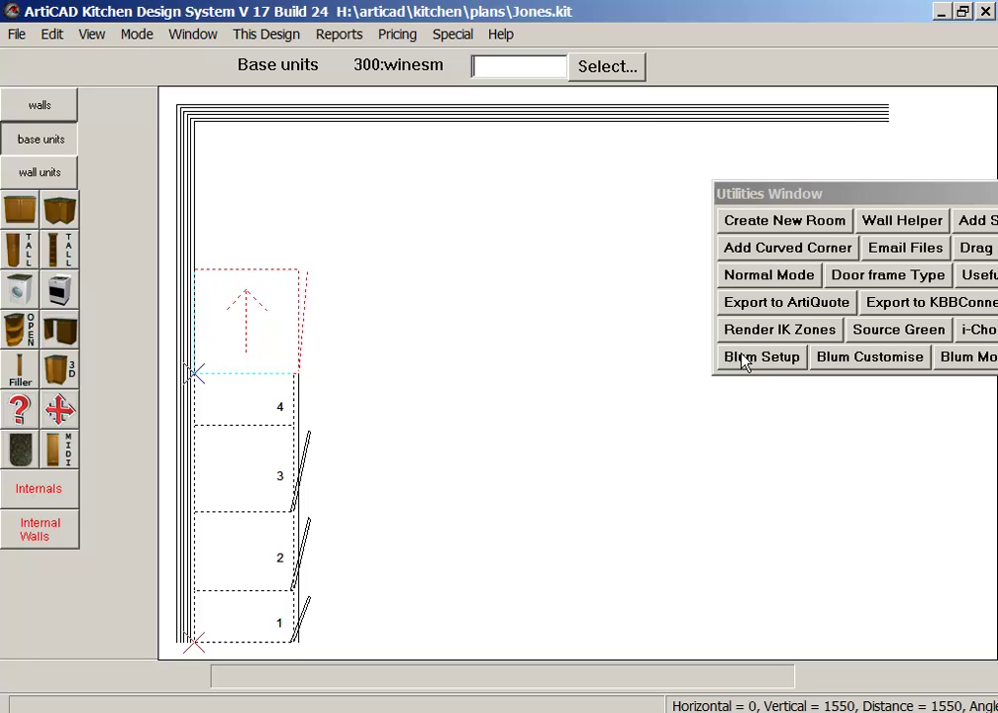
Export the updated design to KBBConnect again and try to recognize the 300 base wine rack at position 4.
left_click_drag(871, 203, 836, 201)
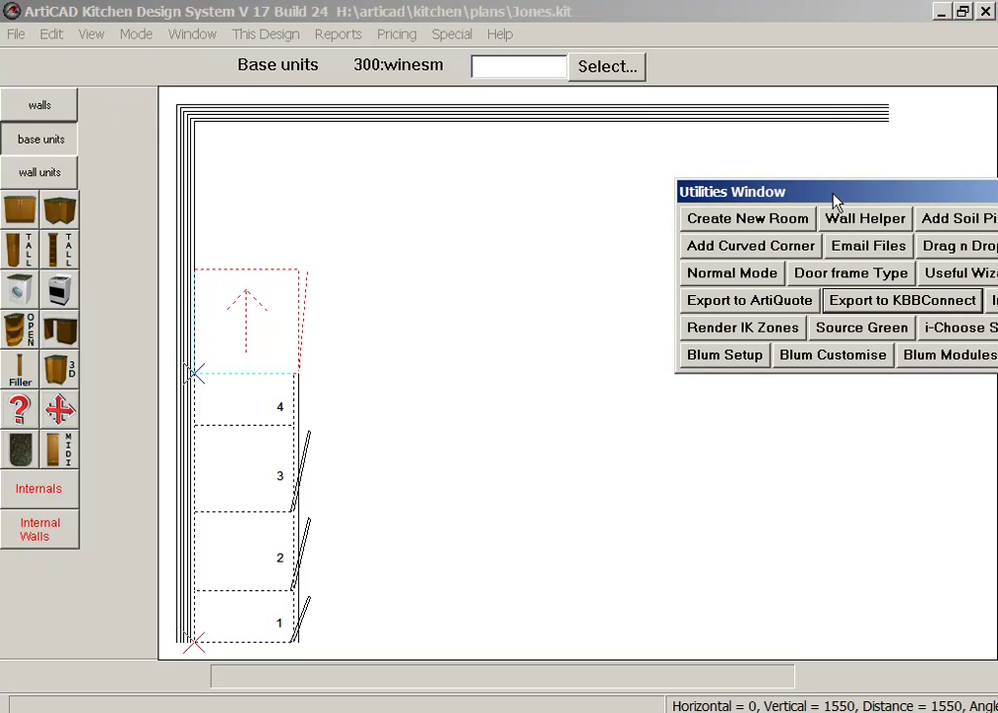
left_click(863, 303)
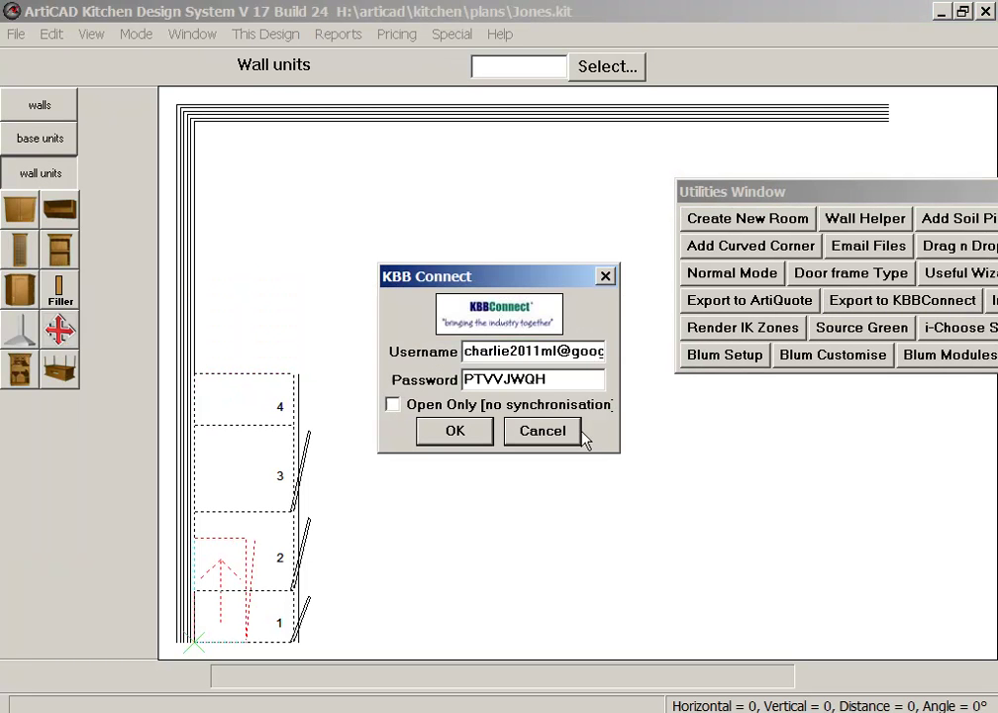
left_click(447, 431)
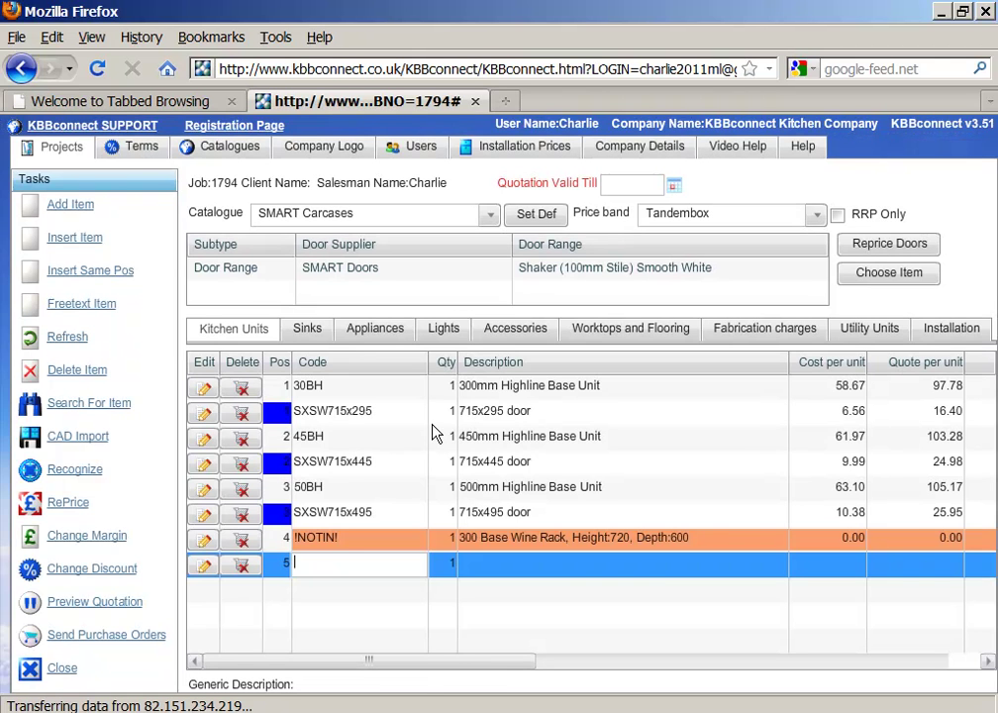
left_click(334, 540)
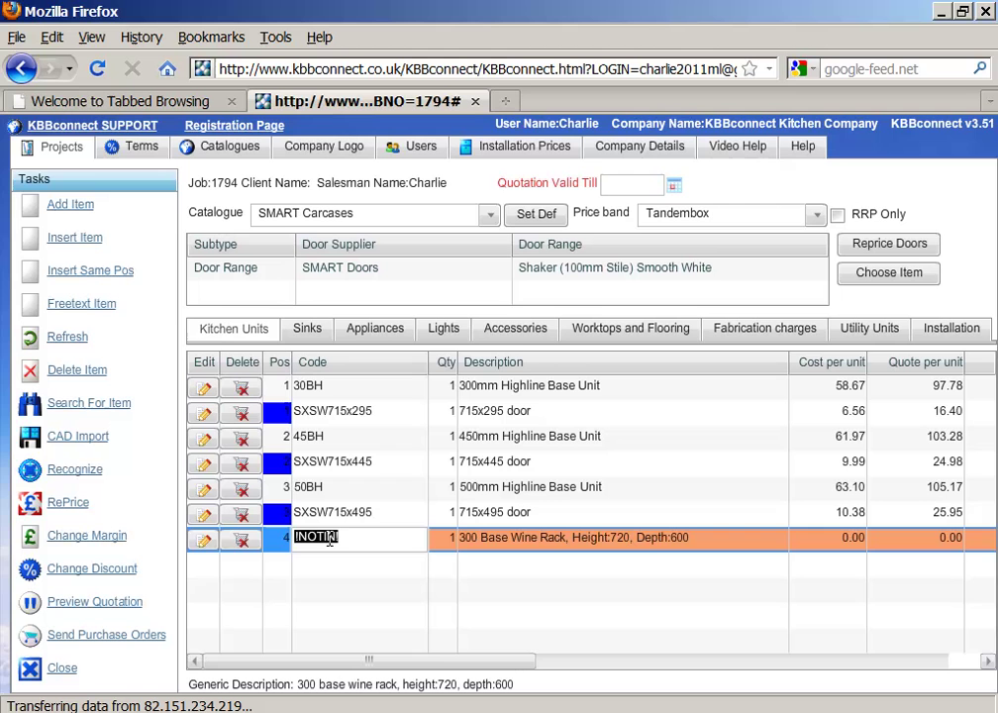
left_click(100, 473)
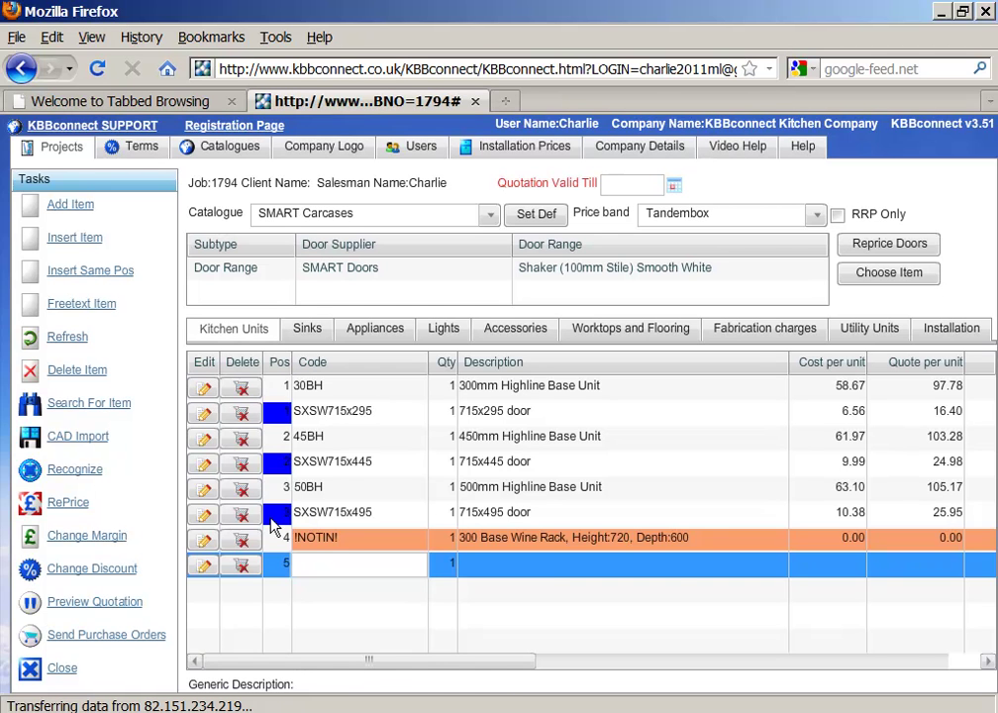
Search the catalogue for "300 wine" and assign the 300mm Base Boxed Wine Rack, 30BWR, to position 4.
left_click(341, 542)
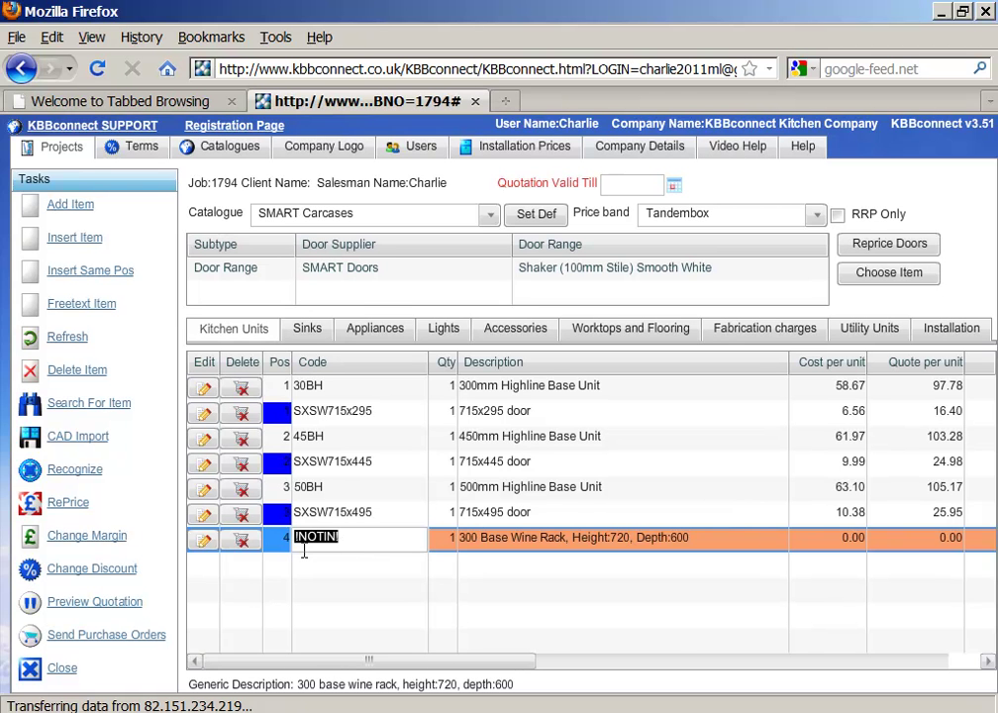
left_click(204, 539)
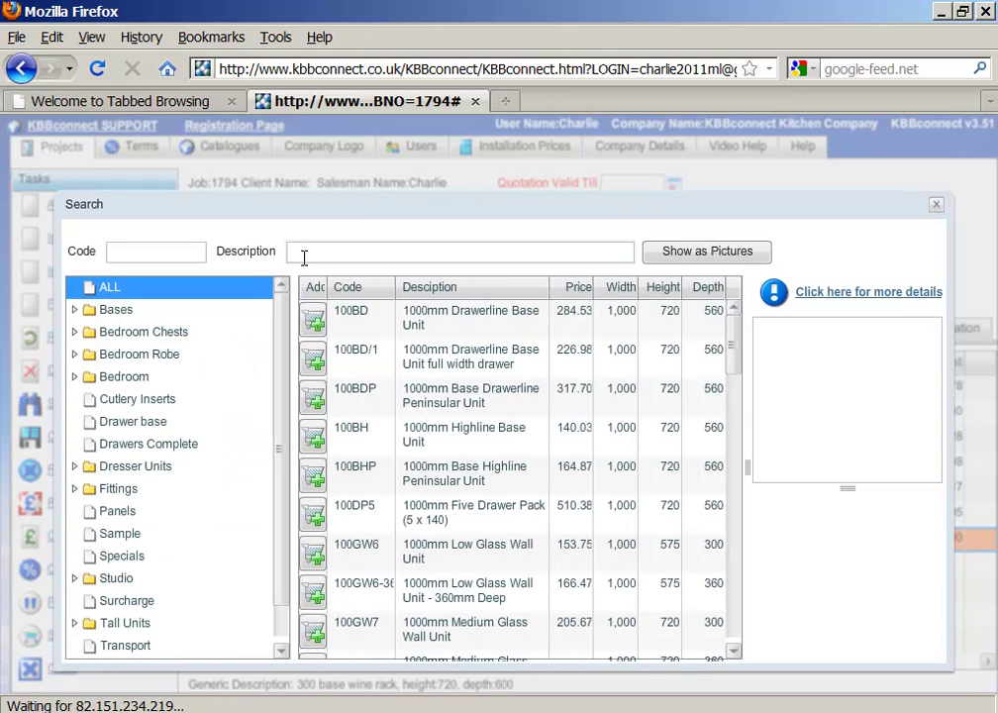
left_click(303, 253)
type("300 wine")
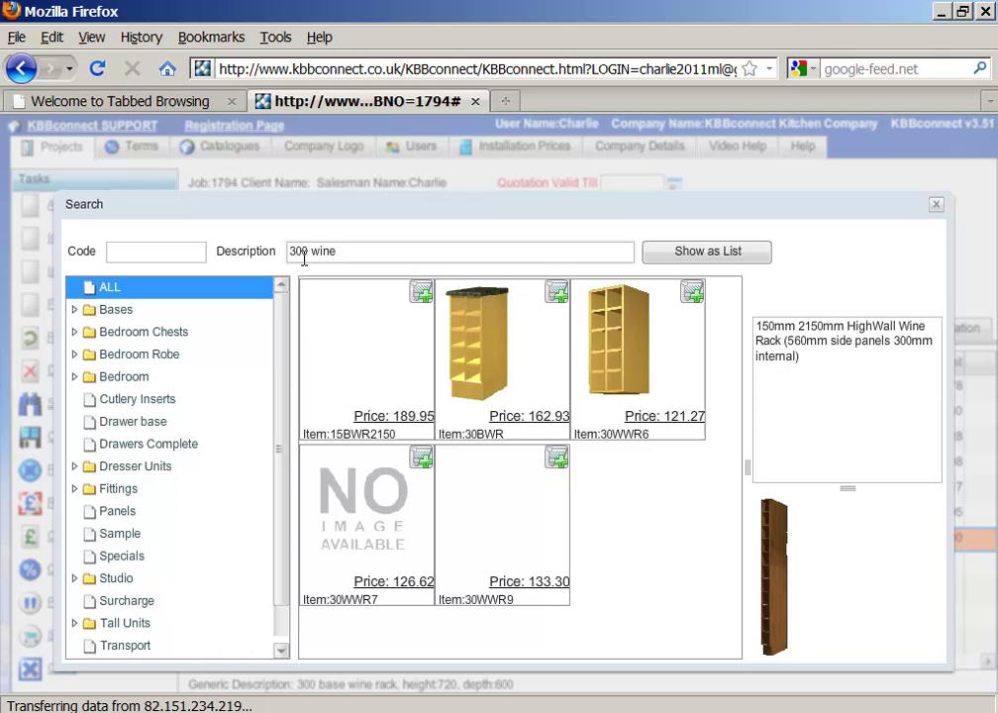
left_click(471, 336)
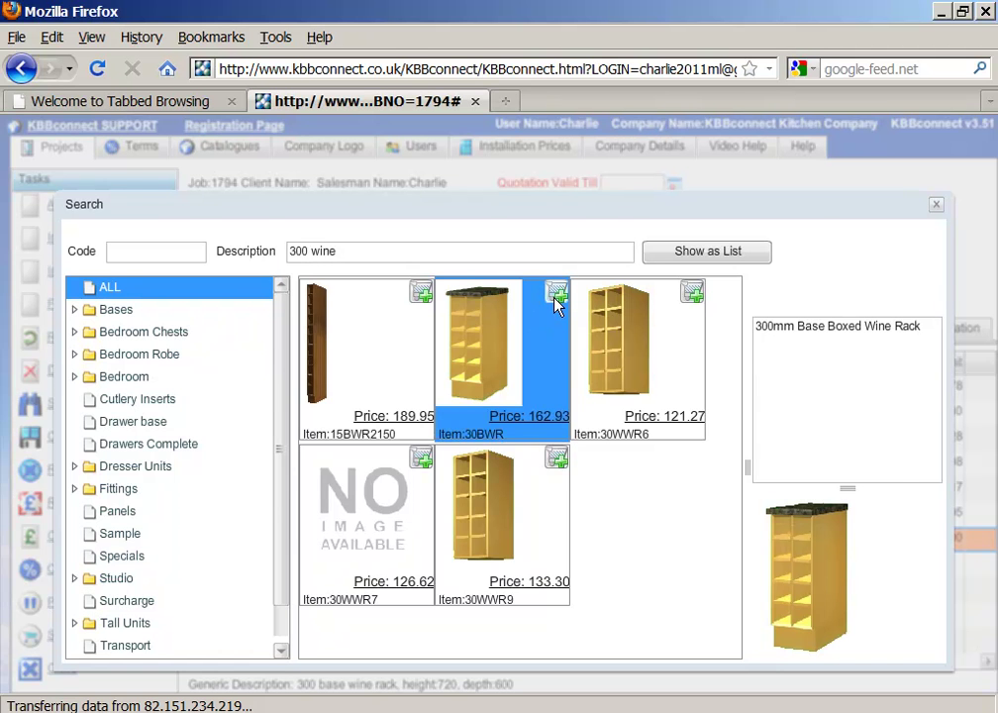
left_click(556, 297)
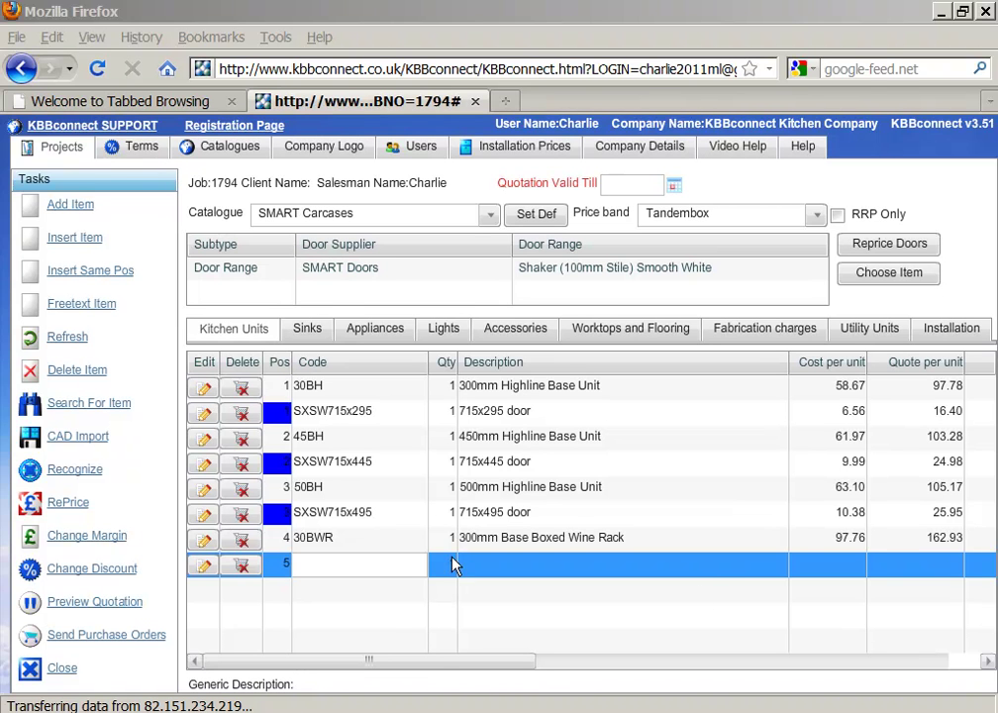
left_click(341, 543)
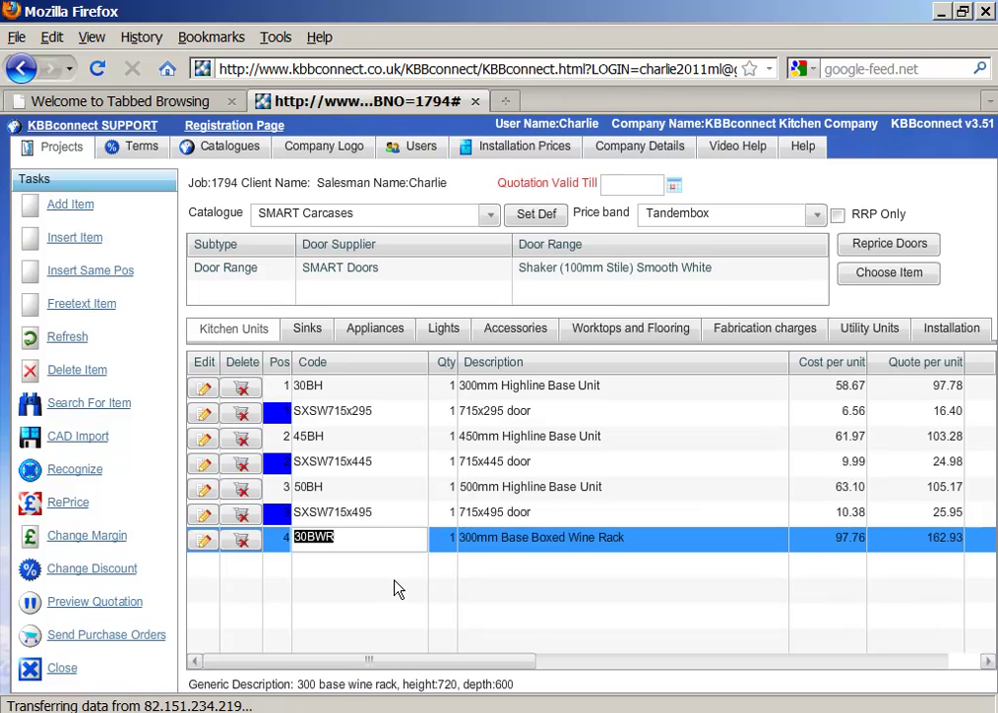
key("Down")
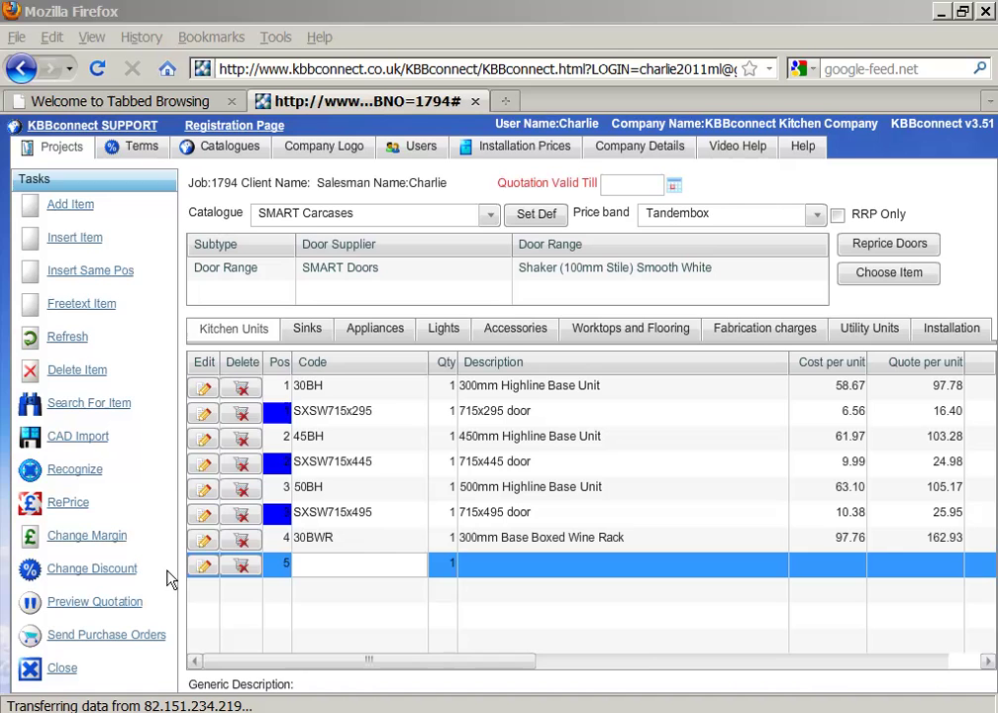
Close the quotation and view the plan drawing of the selected job.
left_click(59, 669)
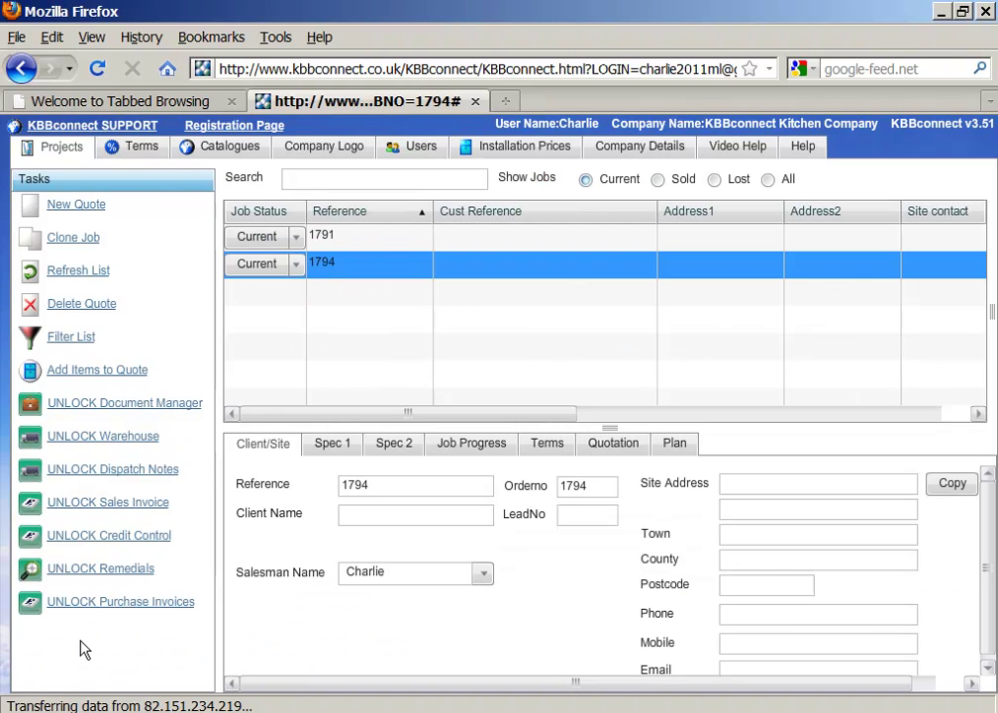
left_click(675, 445)
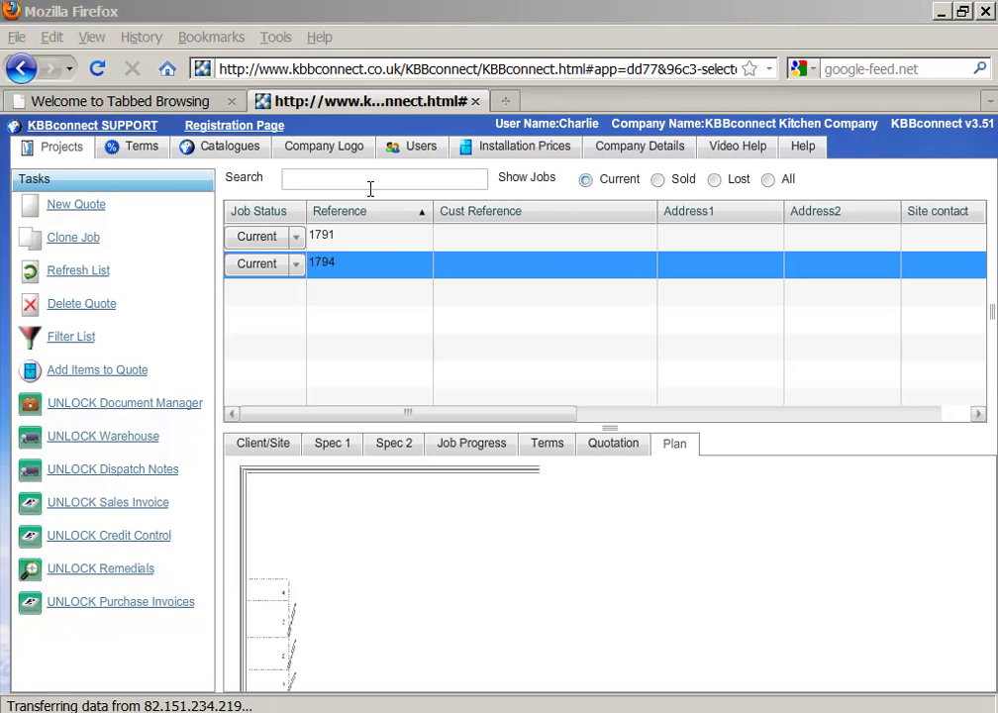
left_click(353, 76)
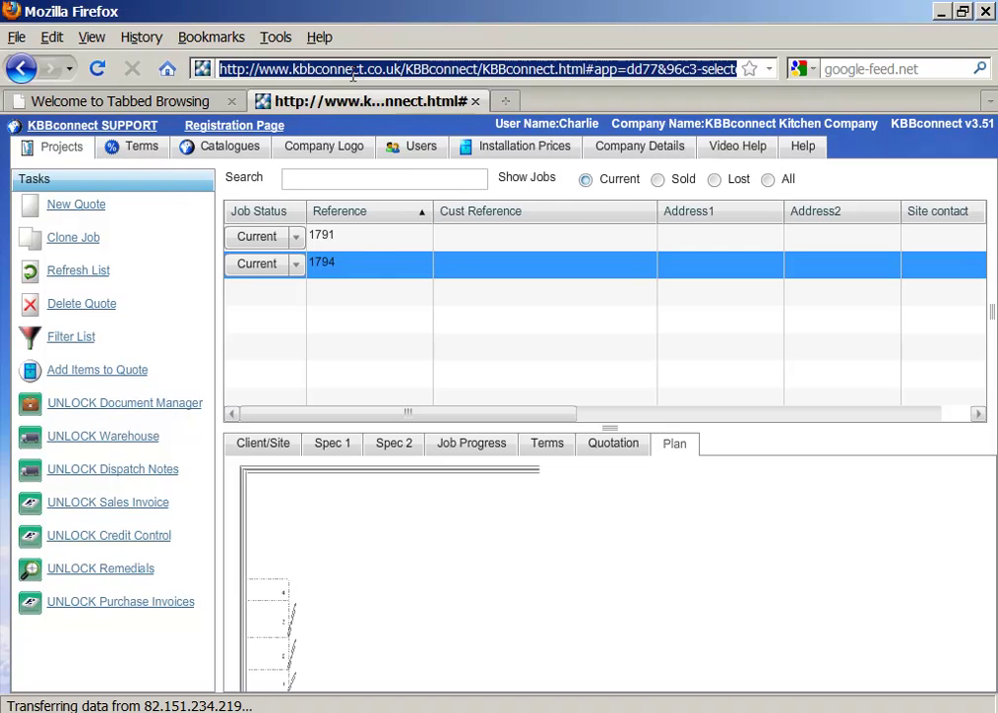
type("www.kbb")
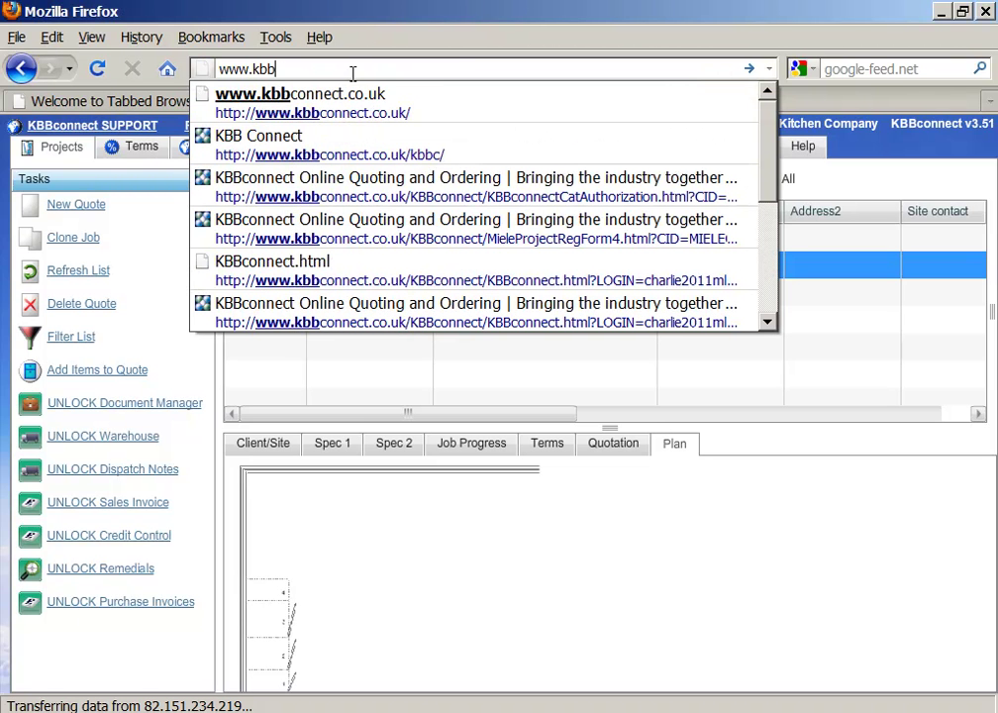
type("connect")
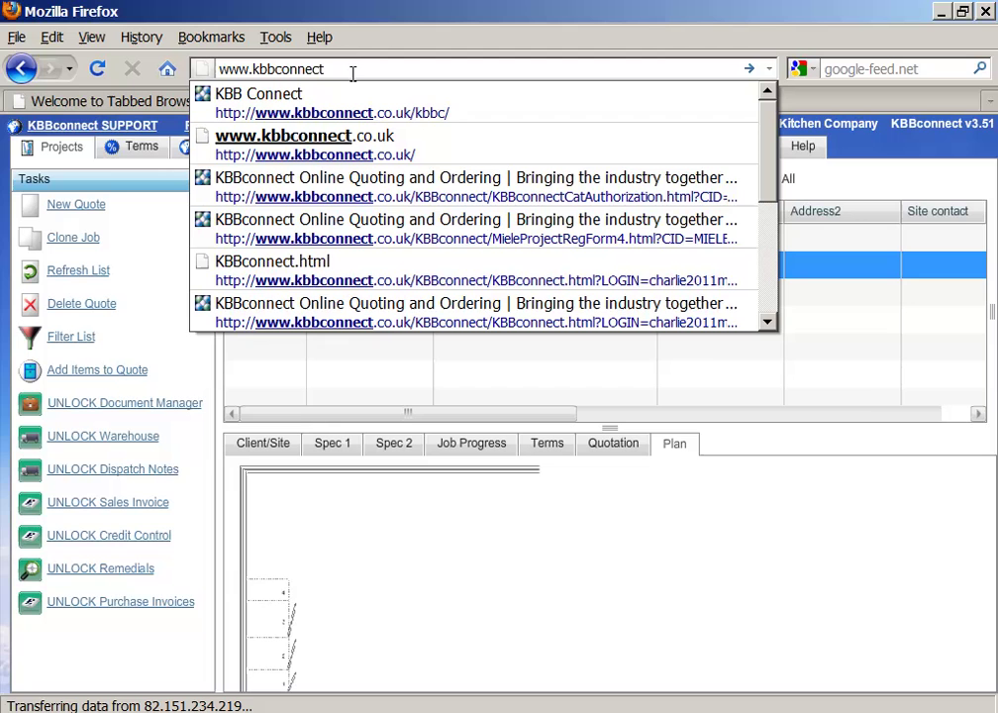
type(".co.uk")
key("Return")
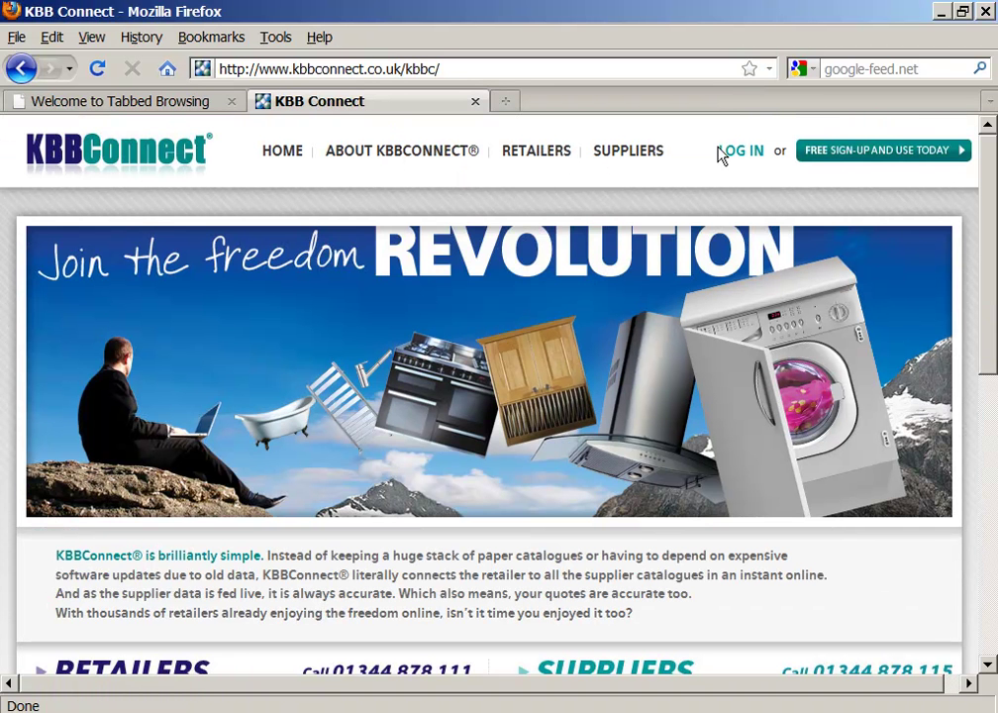
left_click(867, 162)
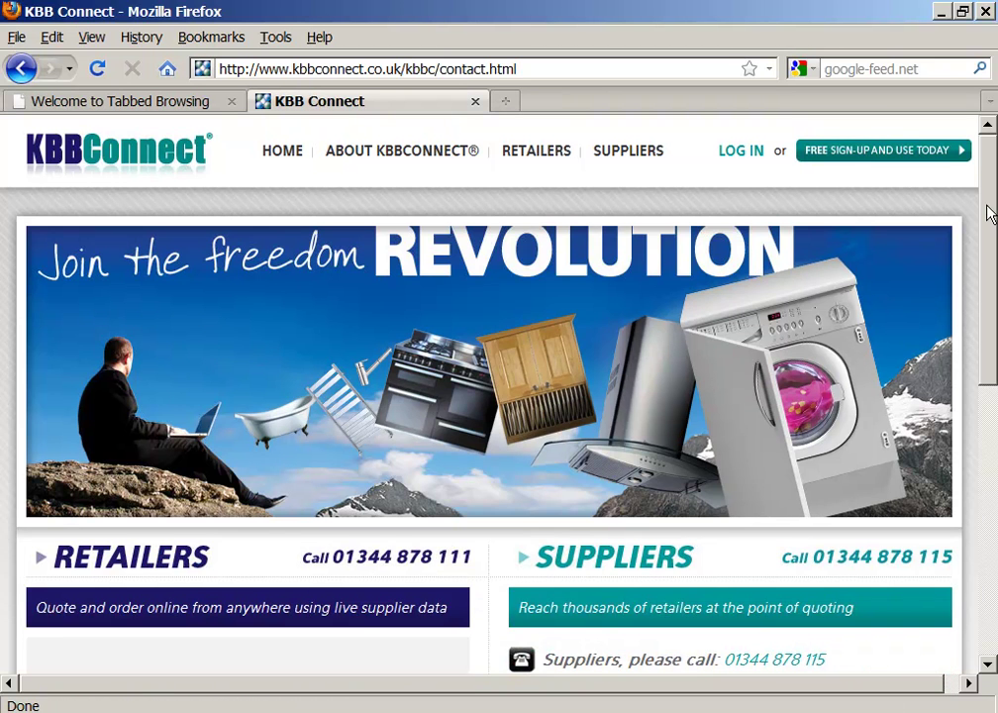
scroll(988, 211, "down", 4)
scroll(165, 466, "down", 3)
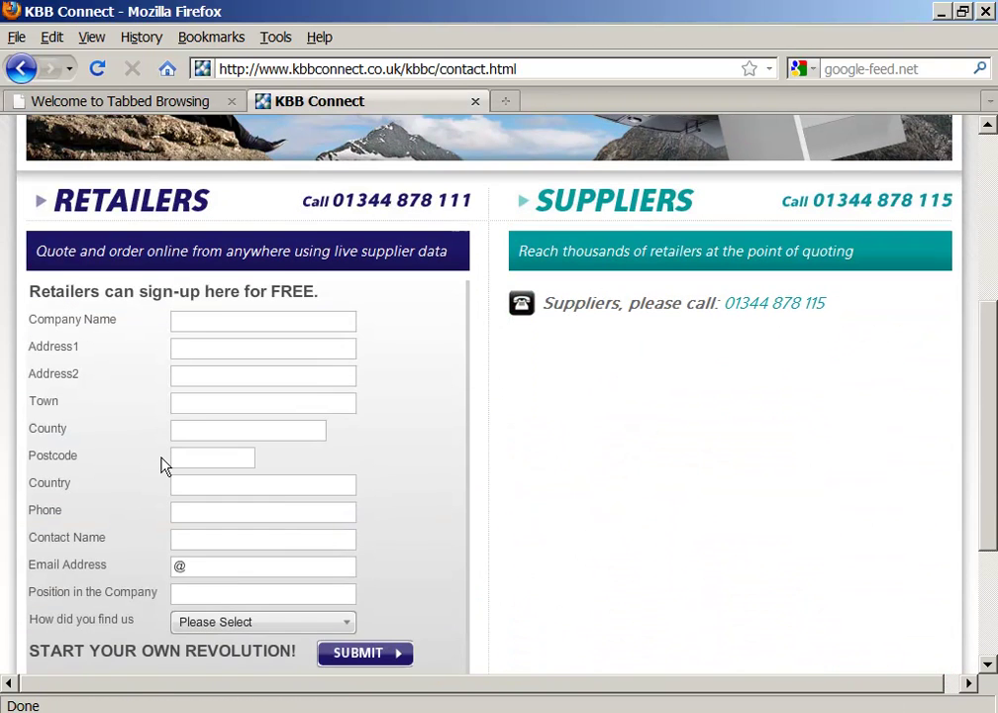